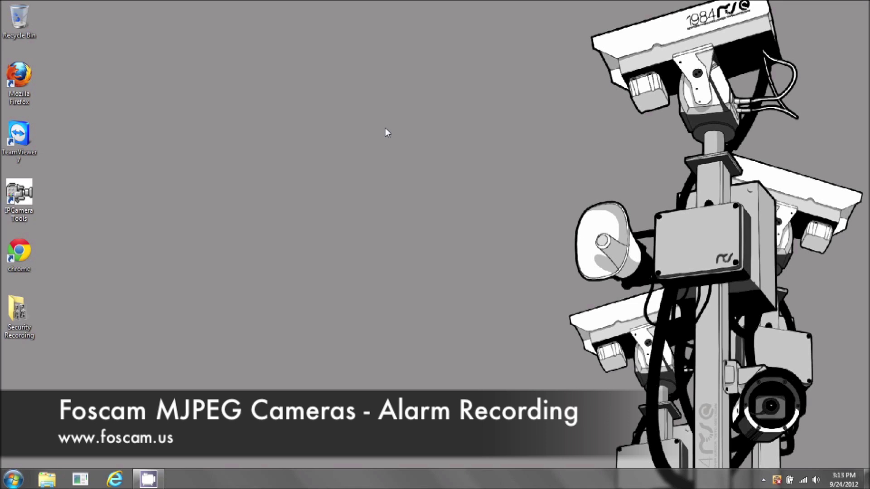
Step: Launch IP Camera Tool and open the Winter is Coming camera in Internet Explorer
{"action": "double_click", "coordinate": [33, 218]}
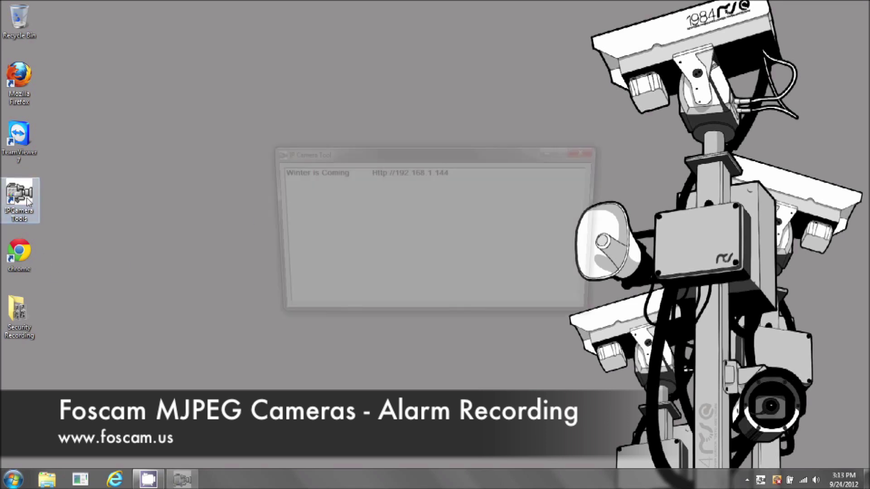
{"action": "double_click", "coordinate": [413, 175]}
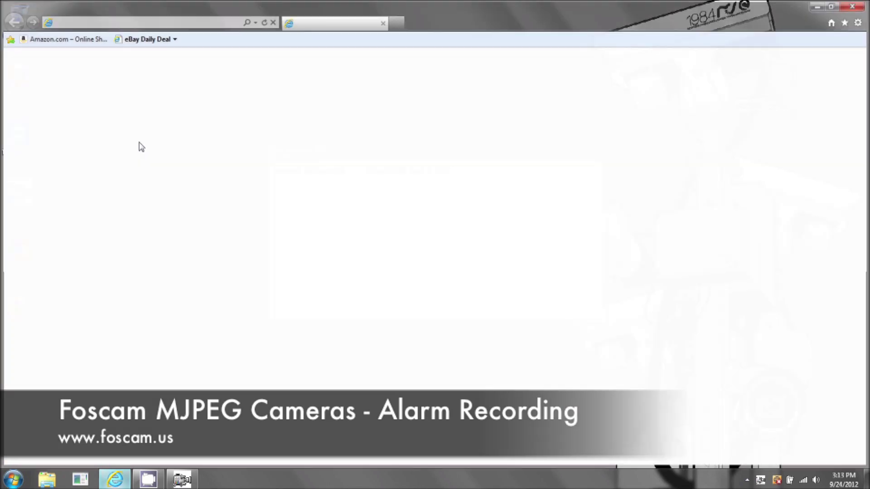
{"action": "left_click", "coordinate": [120, 20]}
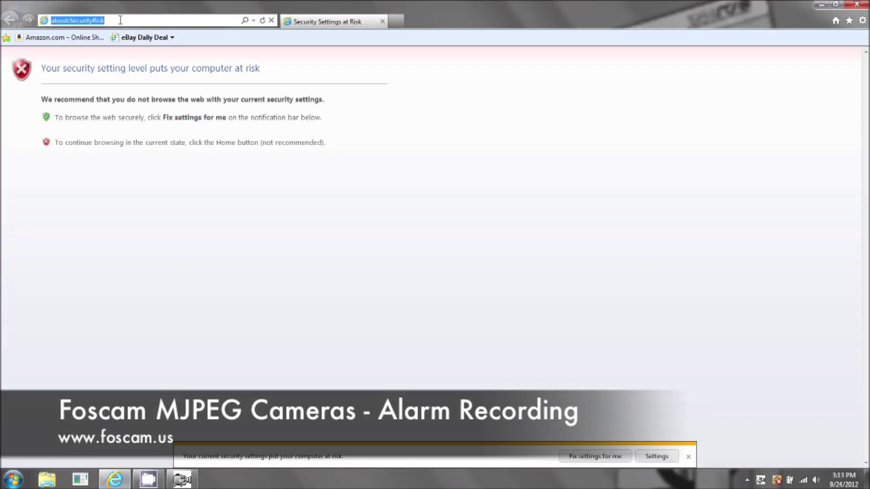
{"action": "type", "text": "http://192.168.1.144/"}
{"action": "key", "text": "Return"}
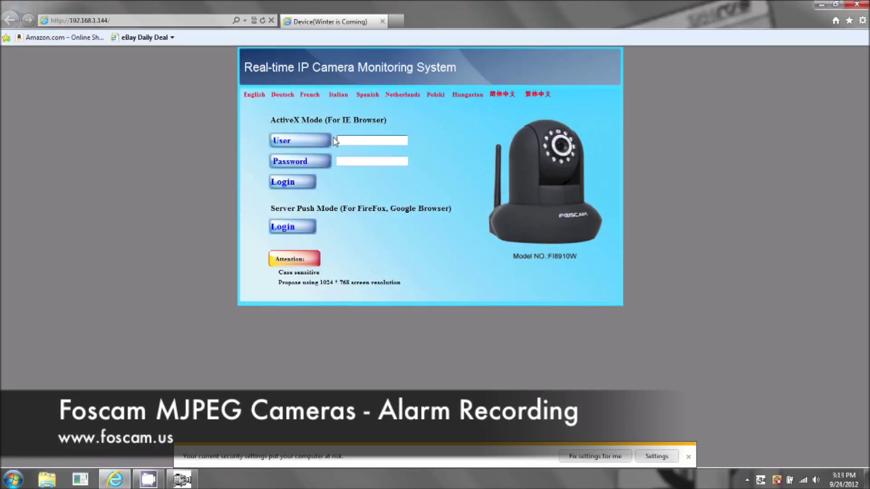
{"action": "left_click", "coordinate": [338, 140]}
{"action": "type", "text": "admin"}
{"action": "left_click", "coordinate": [284, 183]}
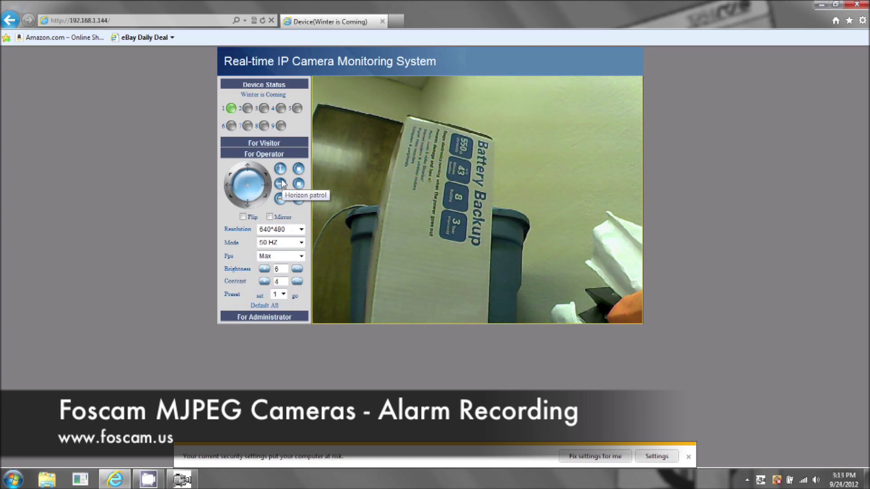
Step: Expand For Visitor, then open For Administrator to show the Device Status page
{"action": "left_click", "coordinate": [264, 143]}
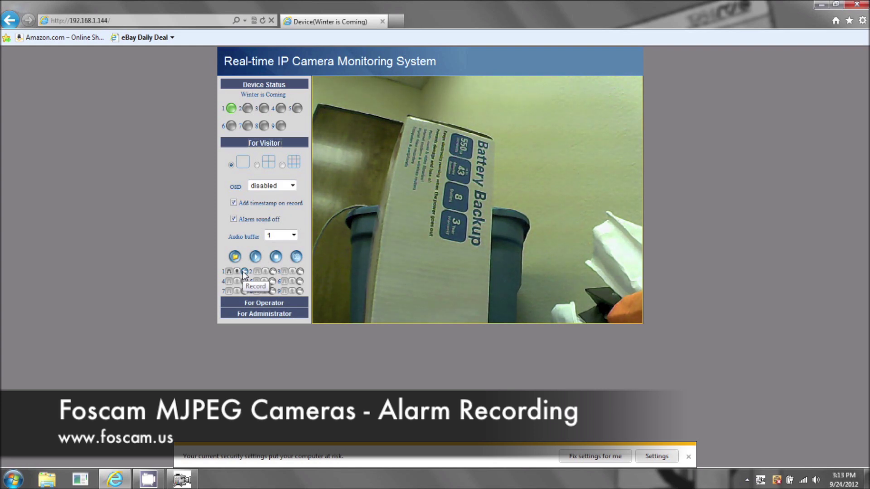
{"action": "left_click", "coordinate": [266, 315]}
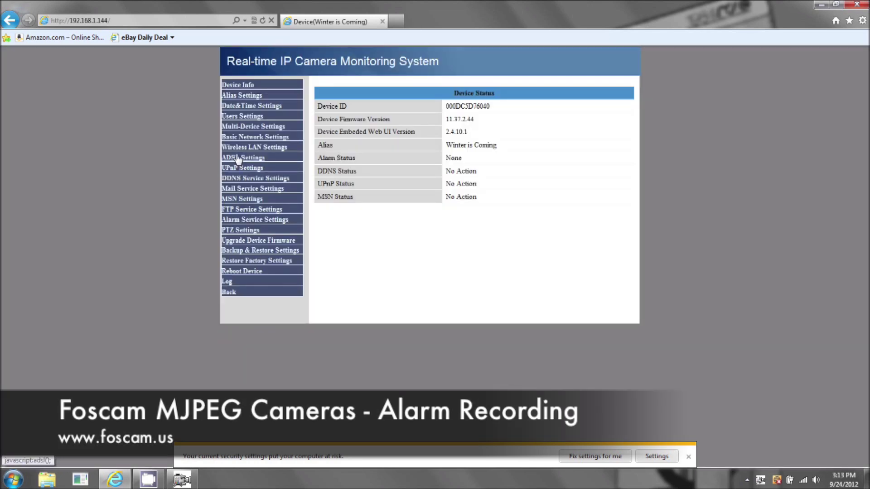
Step: Open Users Settings to reveal the Record Path and Alarm Record Path fields
{"action": "left_click", "coordinate": [243, 120]}
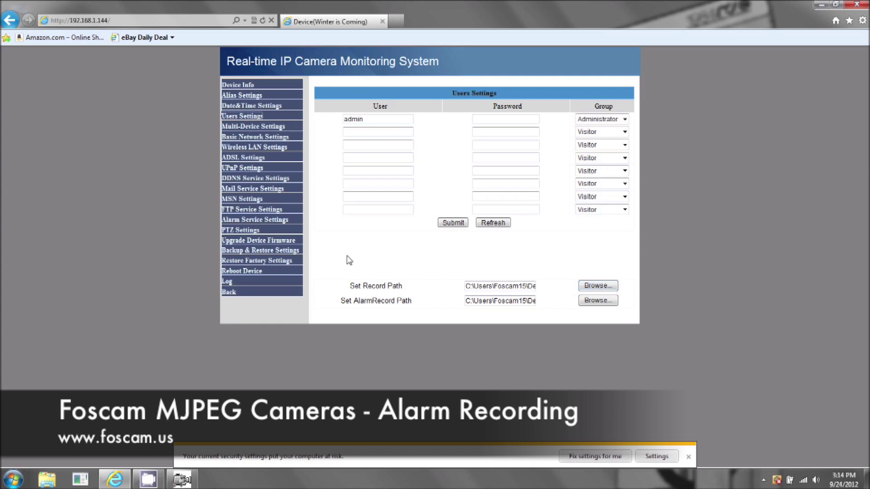
Step: Set the Alarm Record Path to the user's Desktop folder and acknowledge the success message
{"action": "left_click", "coordinate": [593, 301]}
{"action": "left_click", "coordinate": [363, 210]}
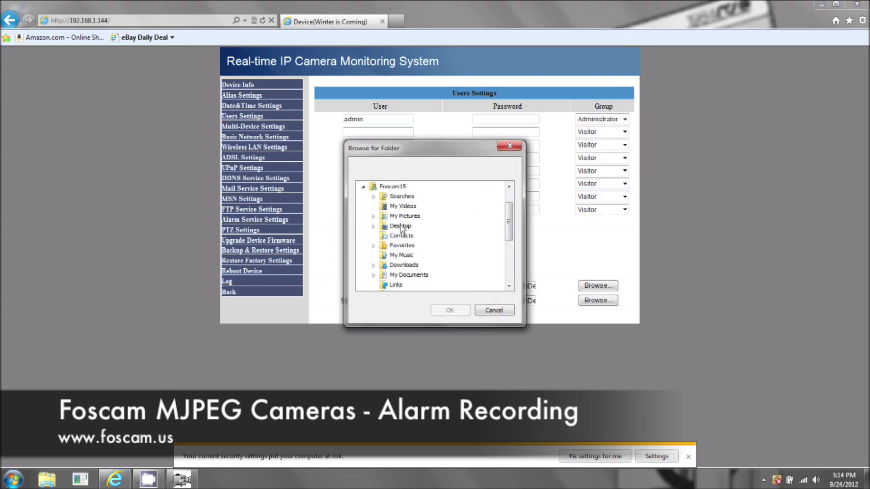
{"action": "left_click", "coordinate": [400, 227]}
{"action": "left_click", "coordinate": [450, 312]}
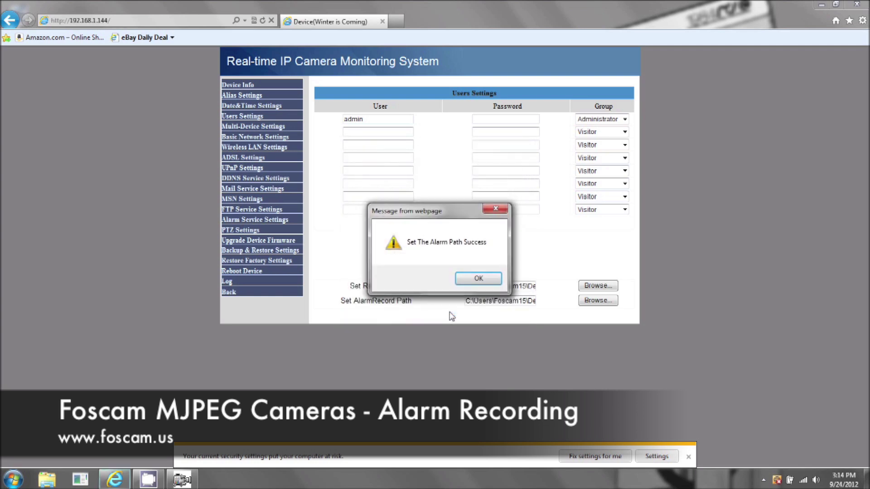
{"action": "left_click", "coordinate": [484, 280]}
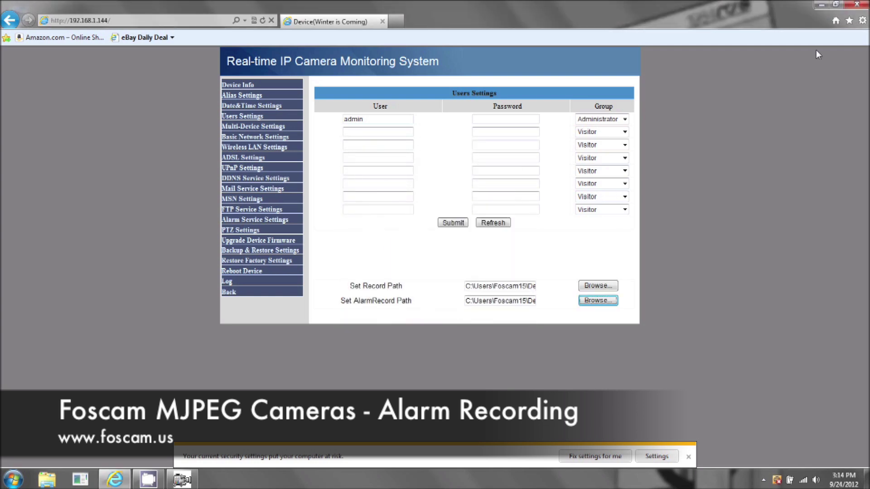
{"action": "left_click", "coordinate": [821, 5]}
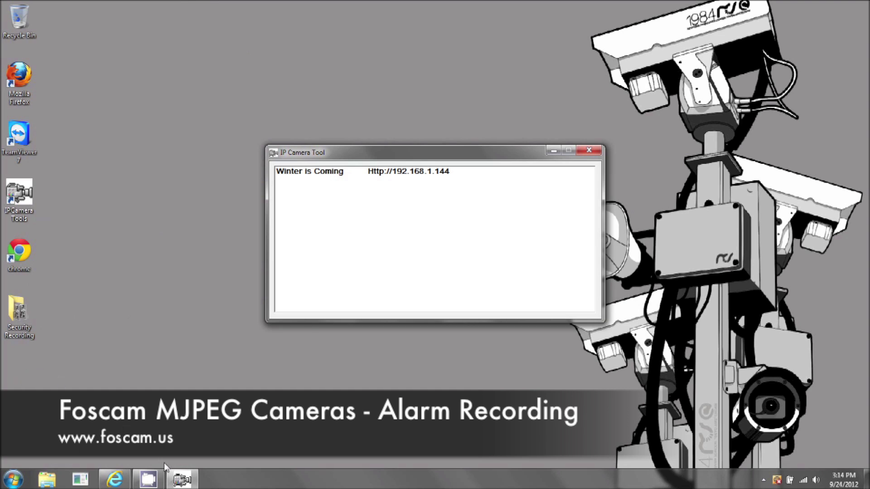
{"action": "left_click", "coordinate": [115, 479]}
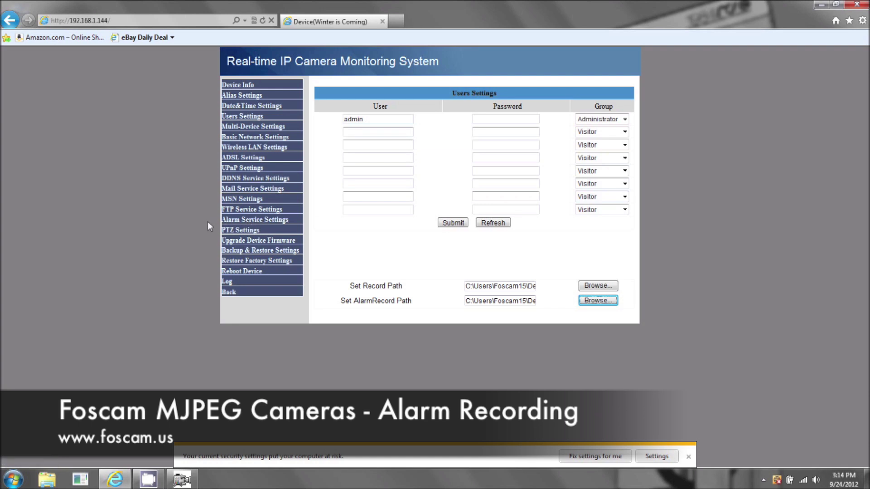
Step: In Alarm Service Settings, arm motion detection with sensitivity 5
{"action": "left_click", "coordinate": [238, 222]}
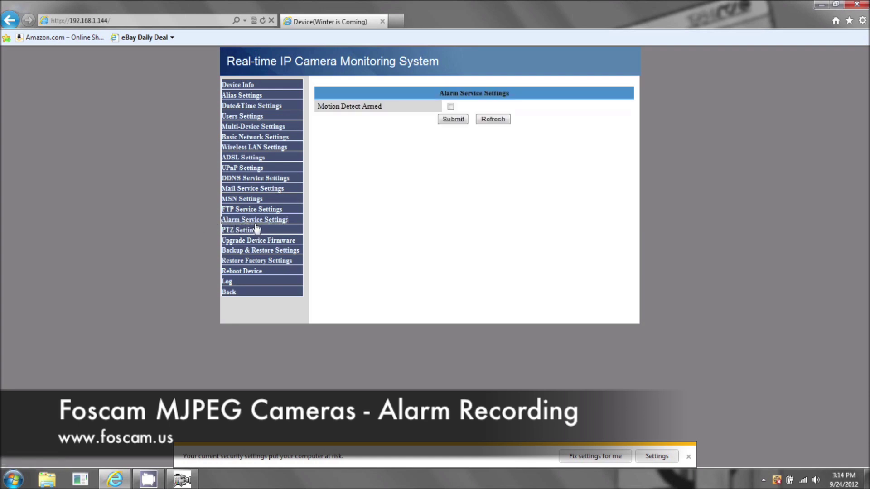
{"action": "left_click", "coordinate": [451, 106]}
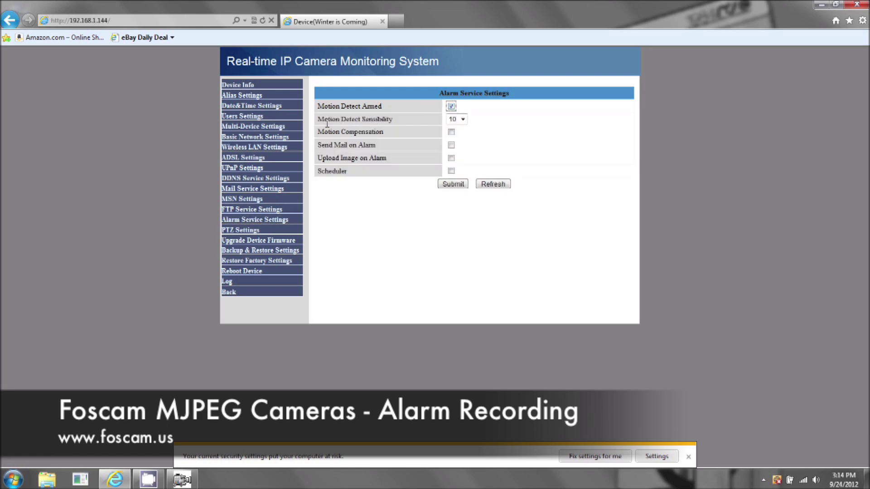
{"action": "left_click", "coordinate": [463, 120]}
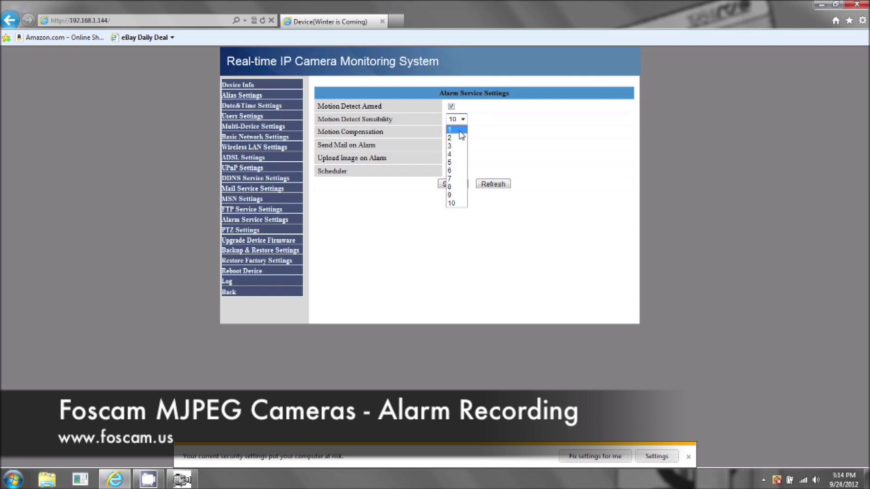
{"action": "left_click", "coordinate": [451, 163]}
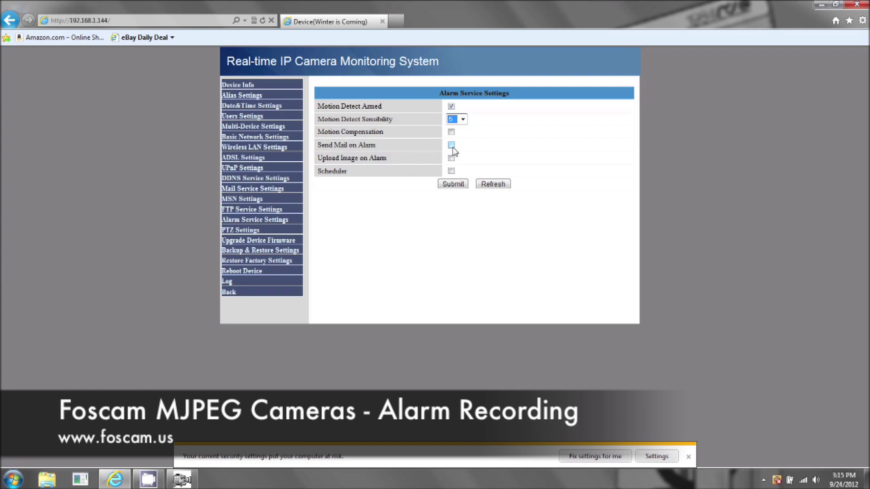
Step: Try marking Sunday hour 11 in the scheduler, turn the schedule off, and submit
{"action": "left_click", "coordinate": [451, 171]}
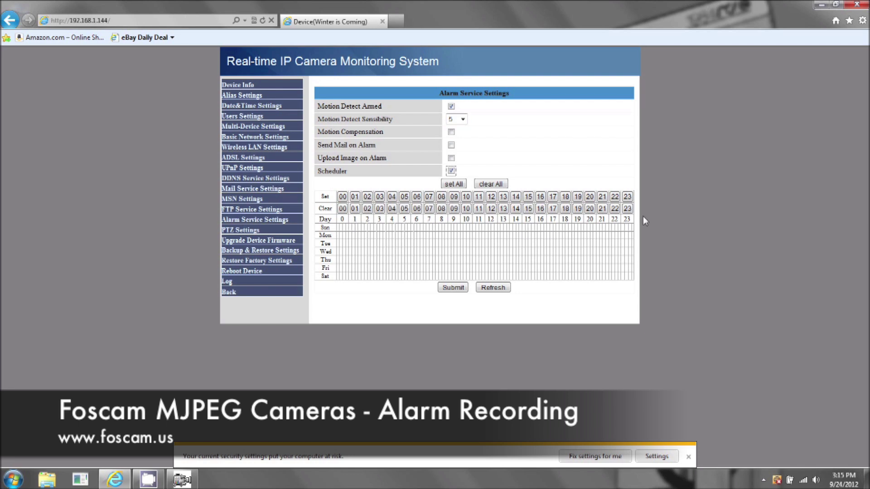
{"action": "left_click", "coordinate": [478, 227]}
{"action": "left_click", "coordinate": [489, 227]}
{"action": "left_click", "coordinate": [489, 227]}
{"action": "left_click_drag", "start_coordinate": [474, 227], "coordinate": [487, 229]}
{"action": "left_click", "coordinate": [451, 171]}
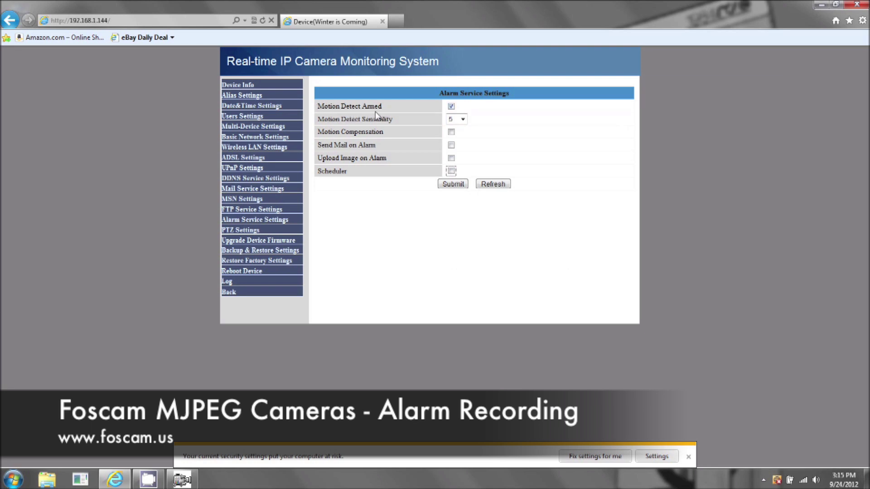
{"action": "left_click", "coordinate": [463, 184]}
Step: Return to the live view and pan/tilt the camera onto the Battery Backup box
{"action": "left_click", "coordinate": [228, 293]}
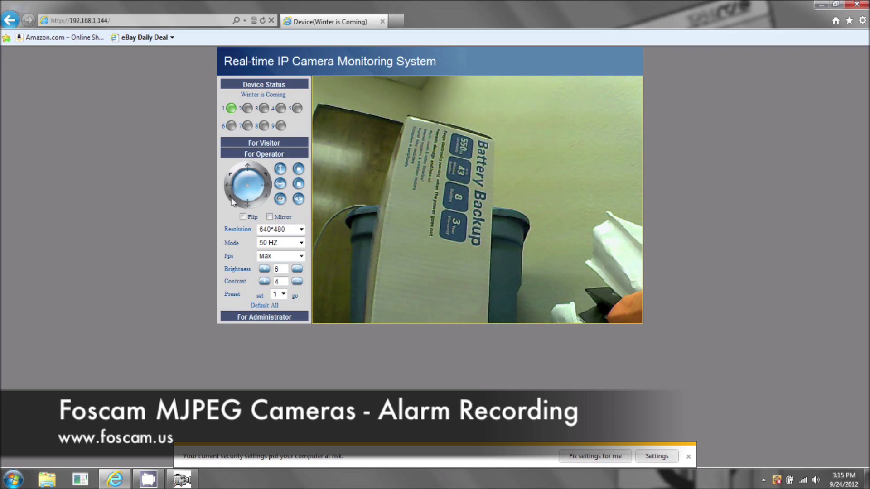
{"action": "left_click", "coordinate": [231, 202]}
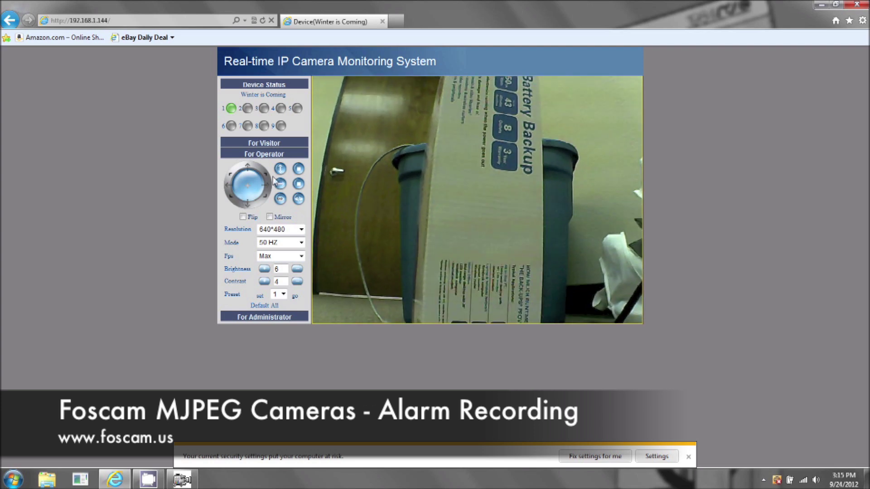
{"action": "left_click", "coordinate": [269, 180]}
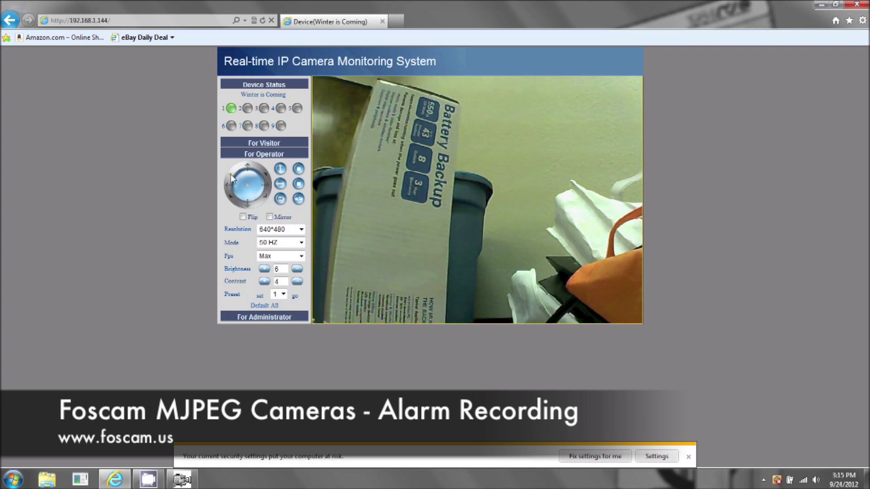
{"action": "left_click", "coordinate": [231, 178]}
{"action": "left_click", "coordinate": [248, 210]}
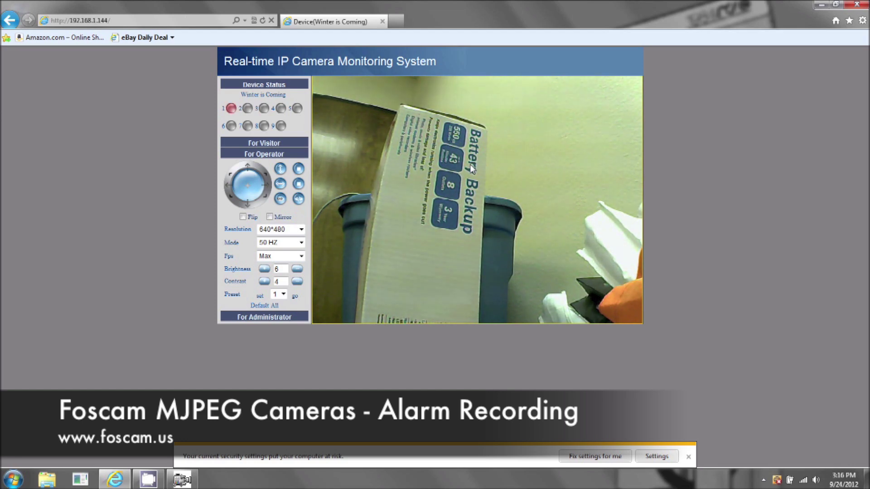
{"action": "left_click", "coordinate": [821, 4]}
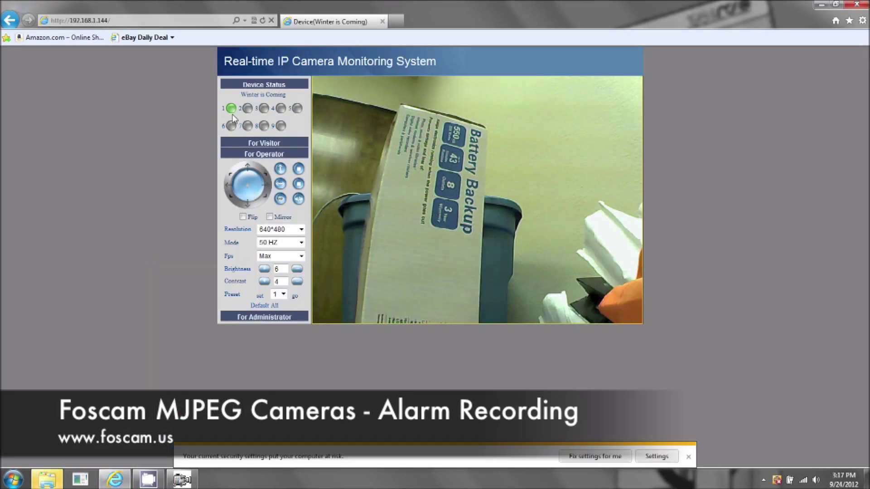
{"action": "left_click", "coordinate": [46, 479]}
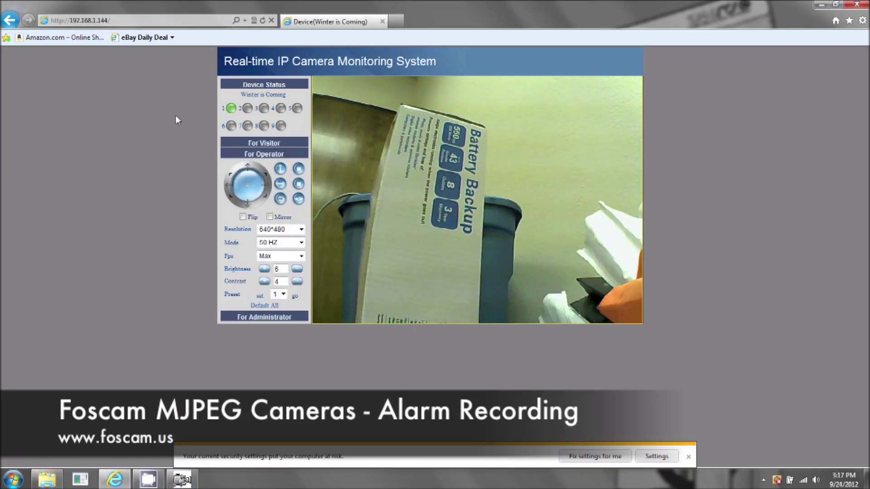
{"action": "left_click", "coordinate": [822, 5]}
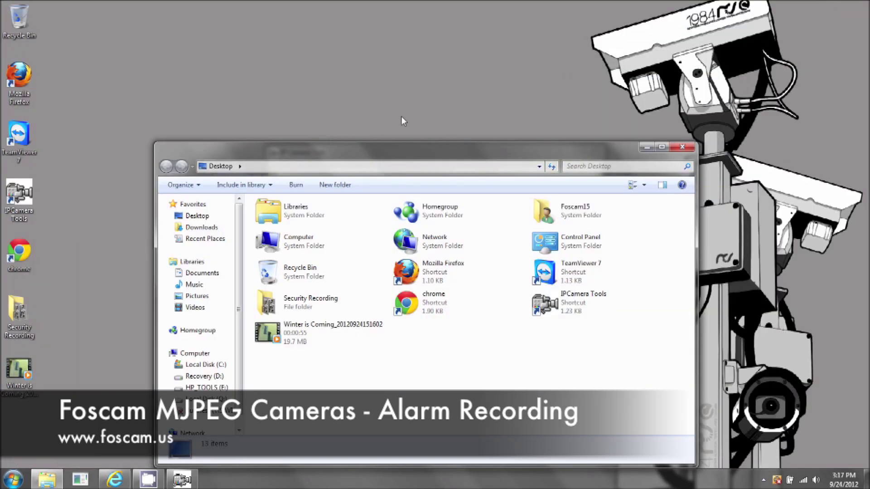
{"action": "double_click", "coordinate": [13, 375]}
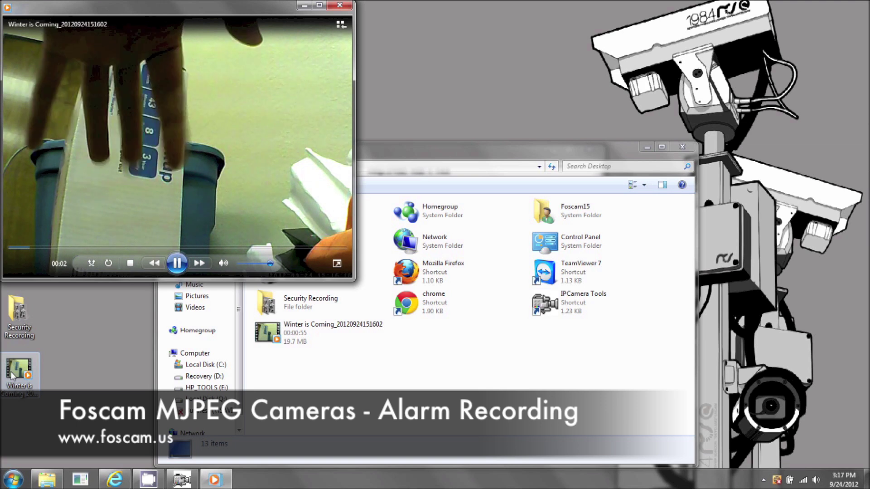
Step: Pause, resume and skip to the clip's end, then close Media Player and the Desktop window
{"action": "left_click", "coordinate": [66, 260]}
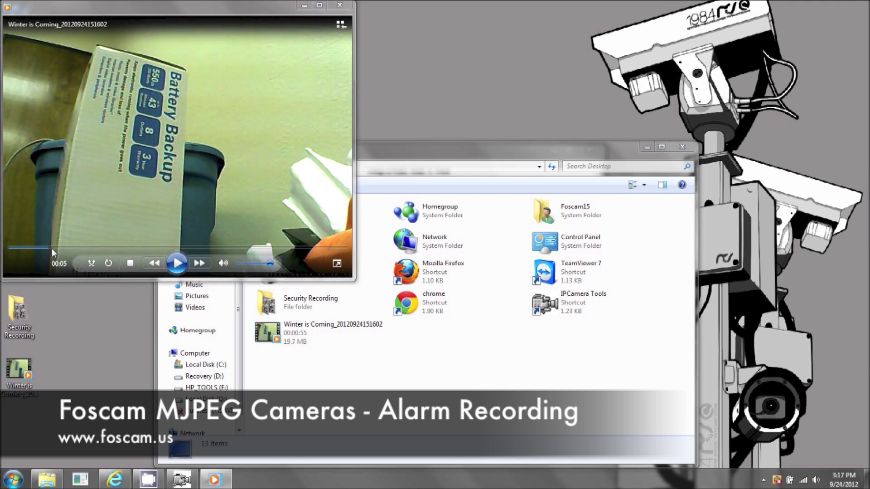
{"action": "left_click", "coordinate": [177, 263]}
{"action": "left_click", "coordinate": [341, 249]}
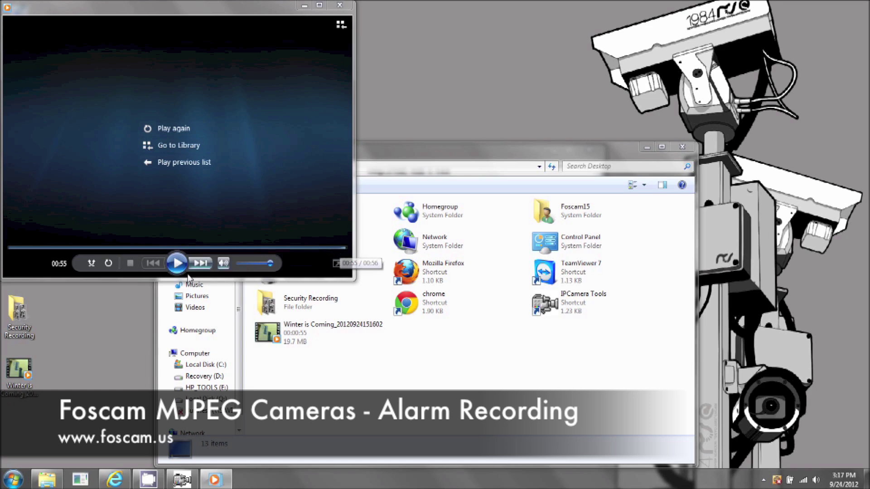
{"action": "left_click", "coordinate": [340, 5]}
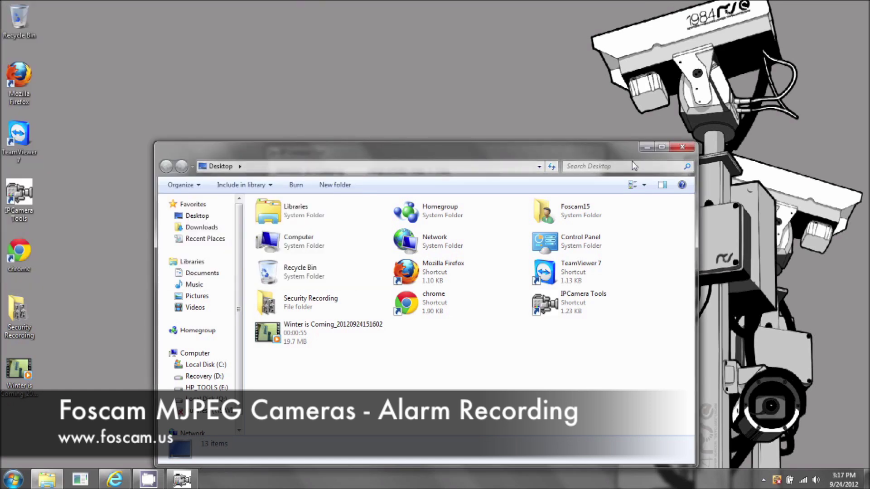
{"action": "left_click", "coordinate": [645, 148]}
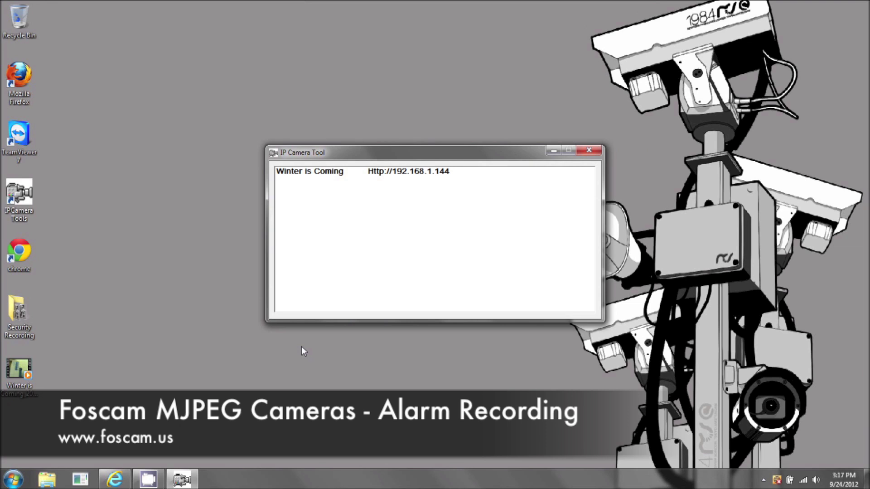